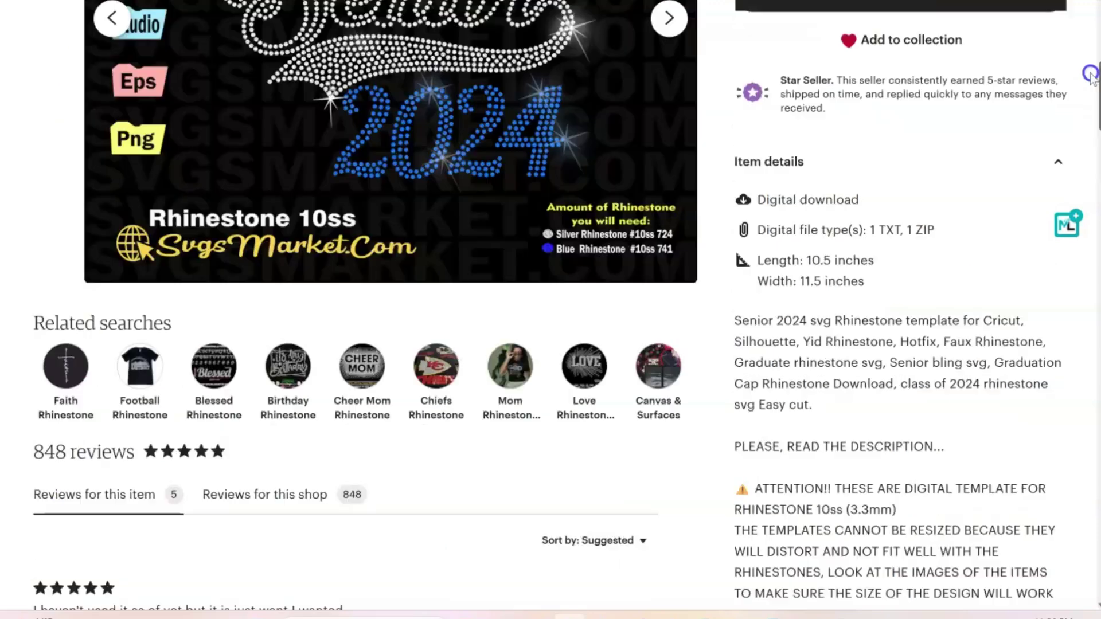
# - Review the Etsy listing for the Senior 2024 rhinestone template, including its stone size, design dimensions, file types and description
pyautogui.scroll(-2, 1073, 49)
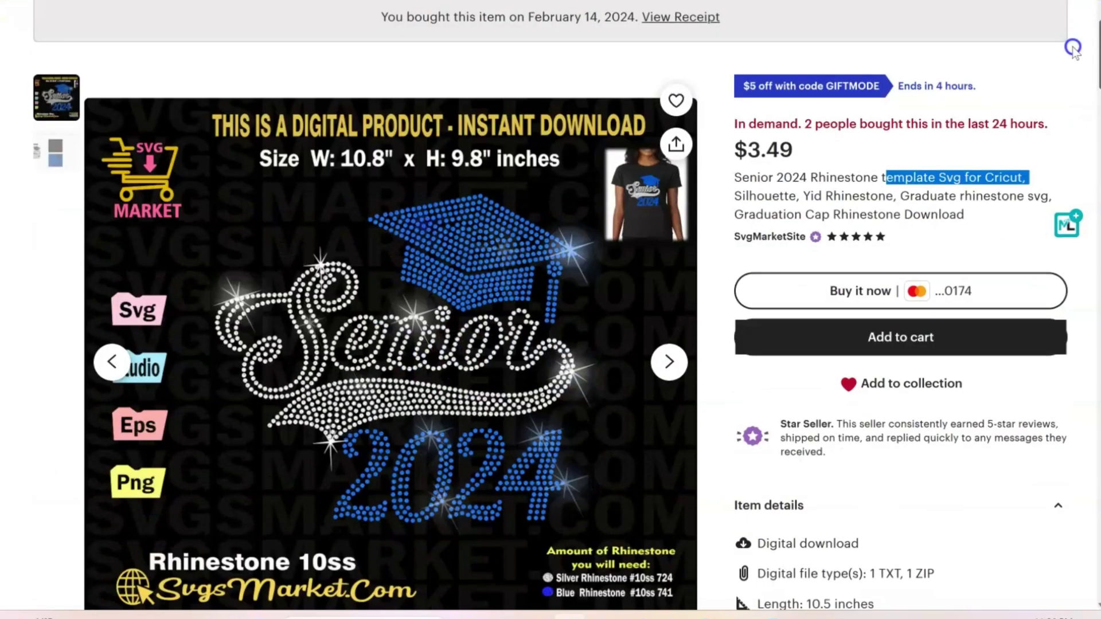
pyautogui.scroll(-2, 1073, 49)
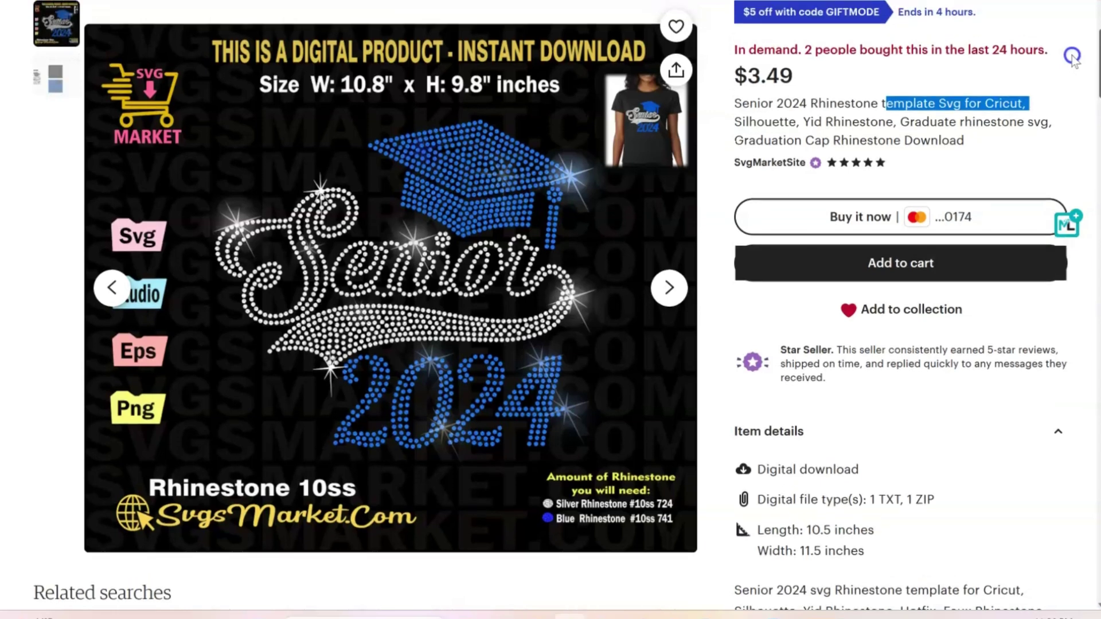
pyautogui.scroll(-2, 1075, 64)
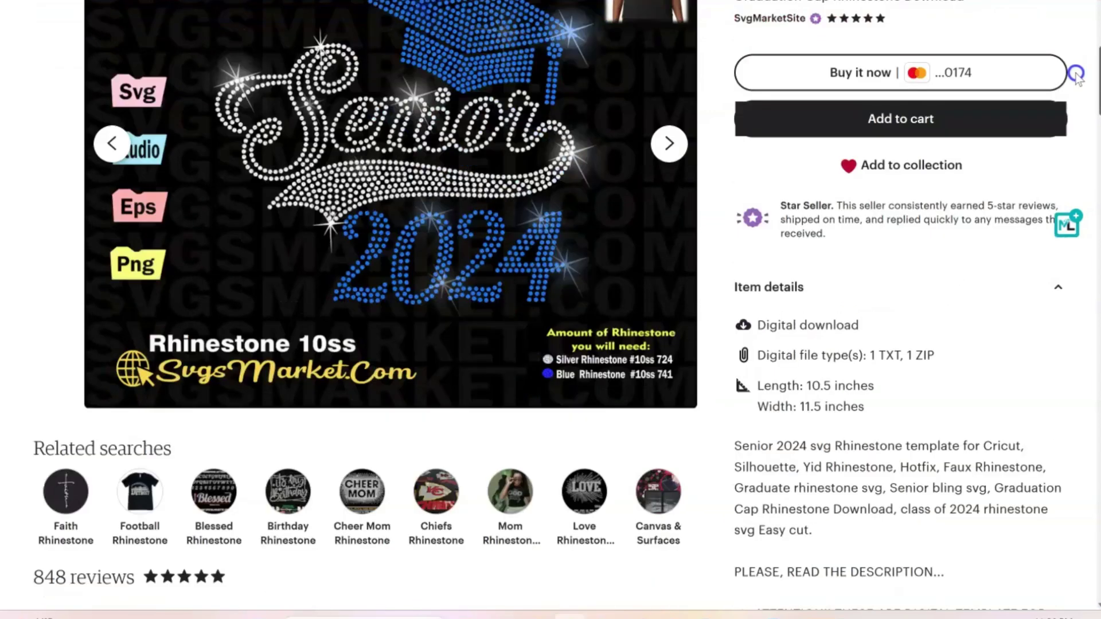
pyautogui.scroll(4, 1072, 63)
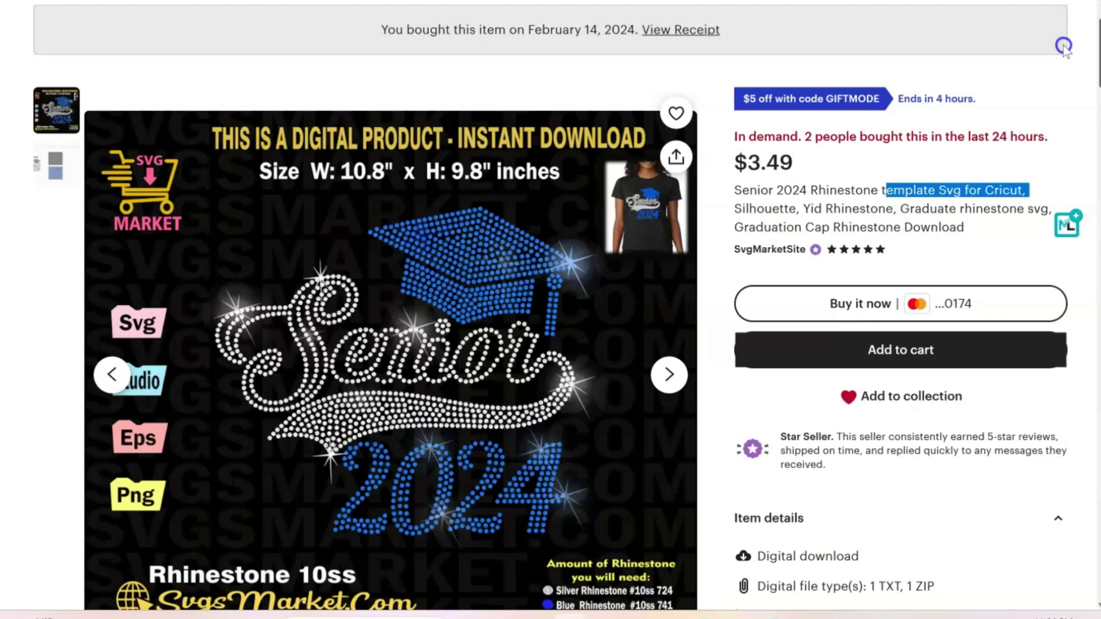
pyautogui.scroll(-2, 1066, 49)
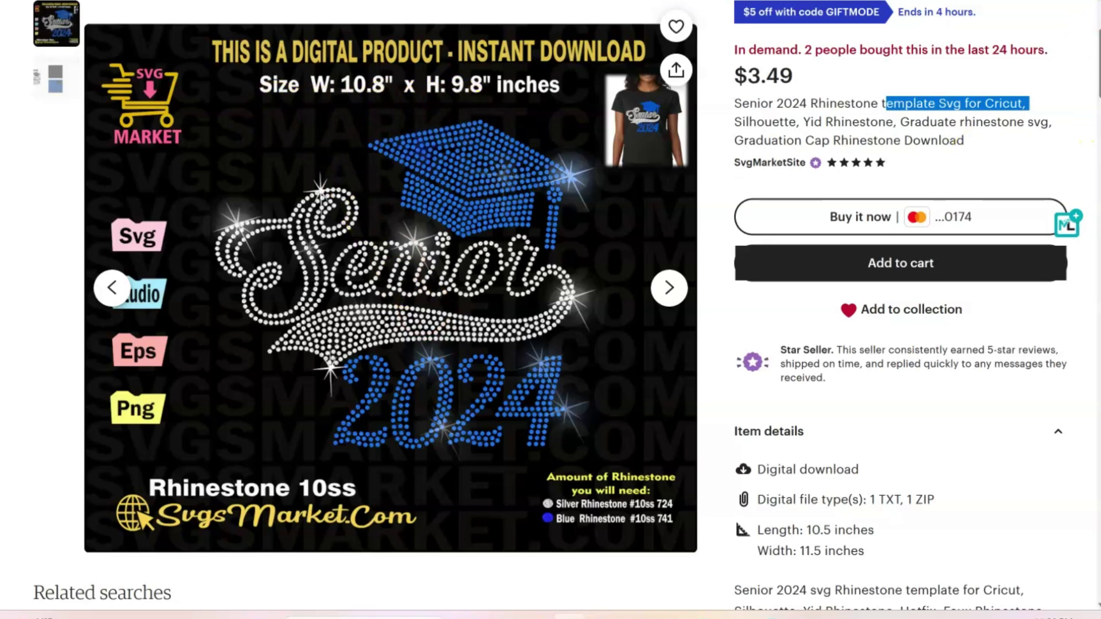
pyautogui.scroll(-10, 551, 310)
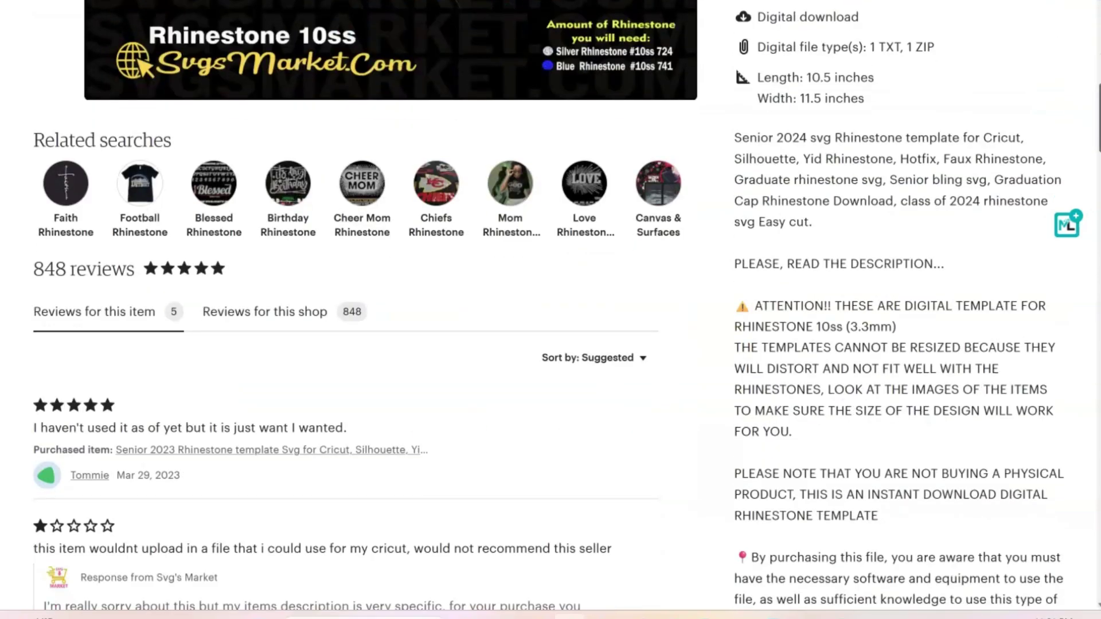
pyautogui.scroll(10, 448, 6)
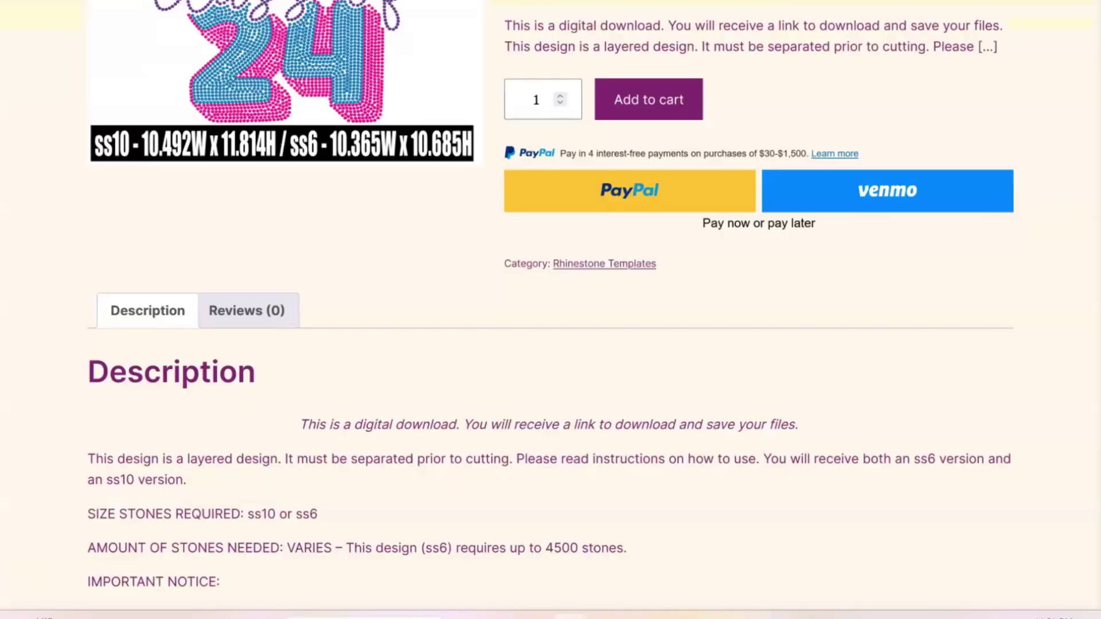
# - Examine the Class of 2024 Digital Rhinestone Template page on Craftable Things for its stone sizes, dimensions and usage description
pyautogui.scroll(6, 550, 309)
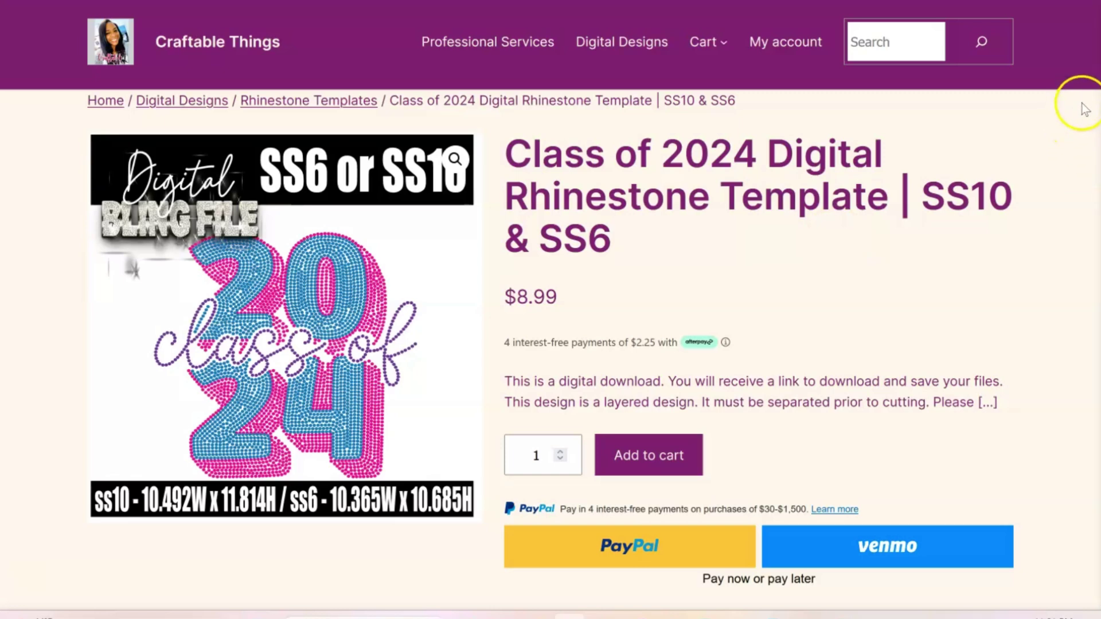
pyautogui.scroll(-3, 1085, 109)
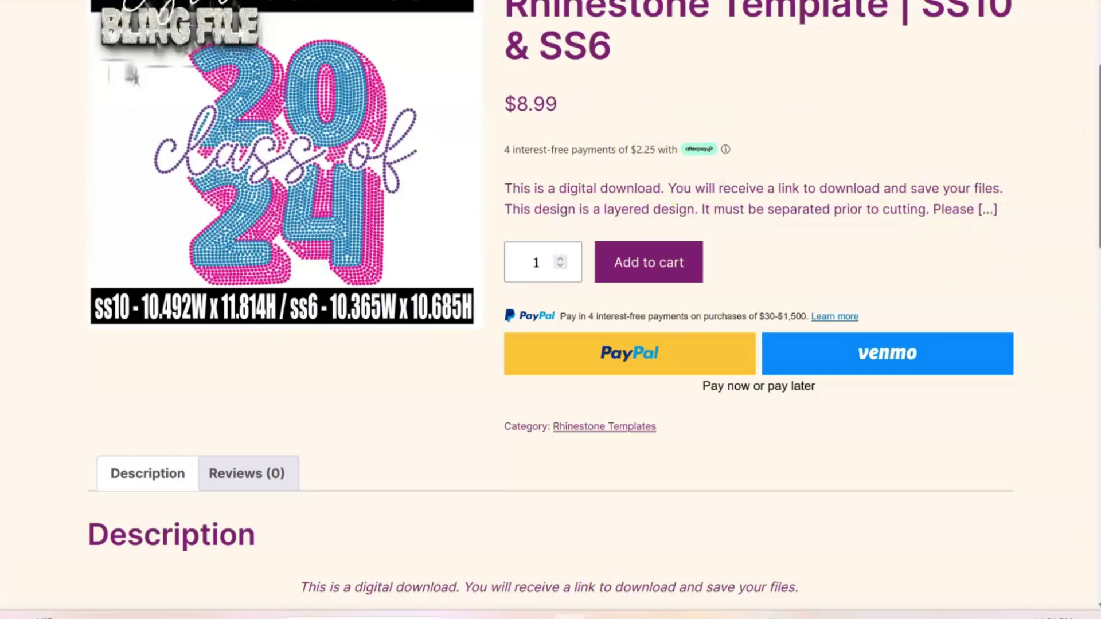
pyautogui.scroll(-5, 550, 310)
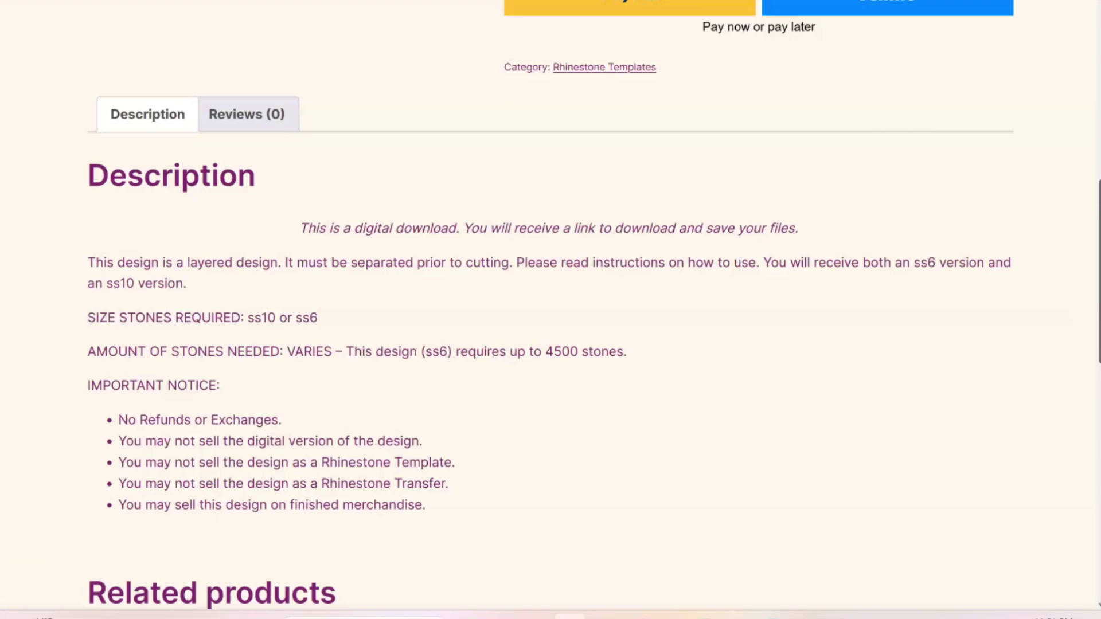
pyautogui.scroll(-6, 550, 310)
pyautogui.scroll(6, 550, 310)
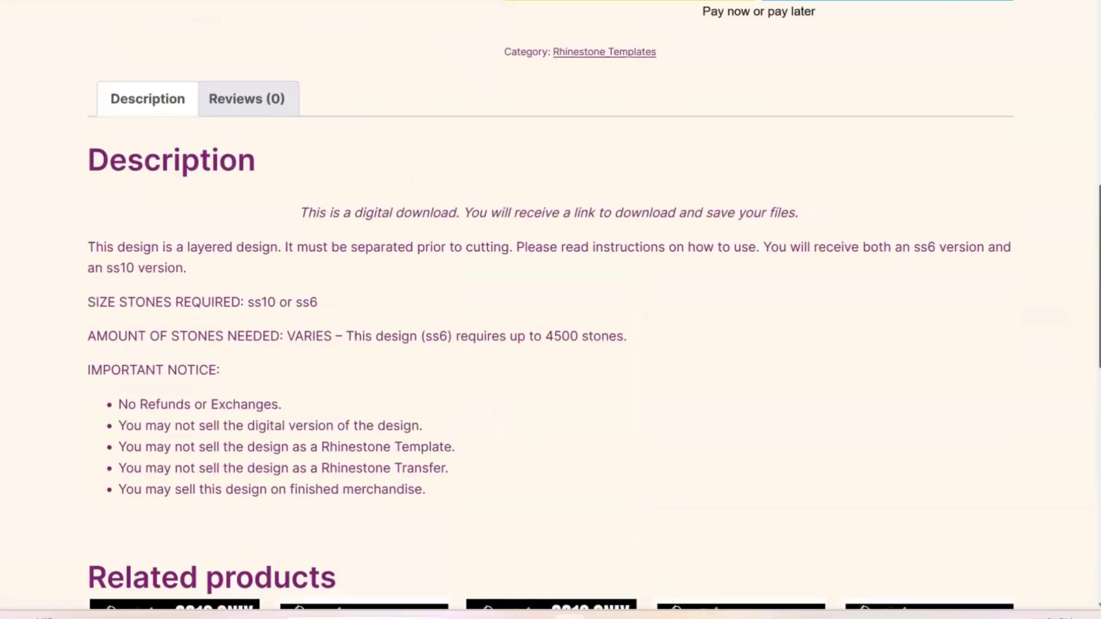
pyautogui.scroll(6, 550, 310)
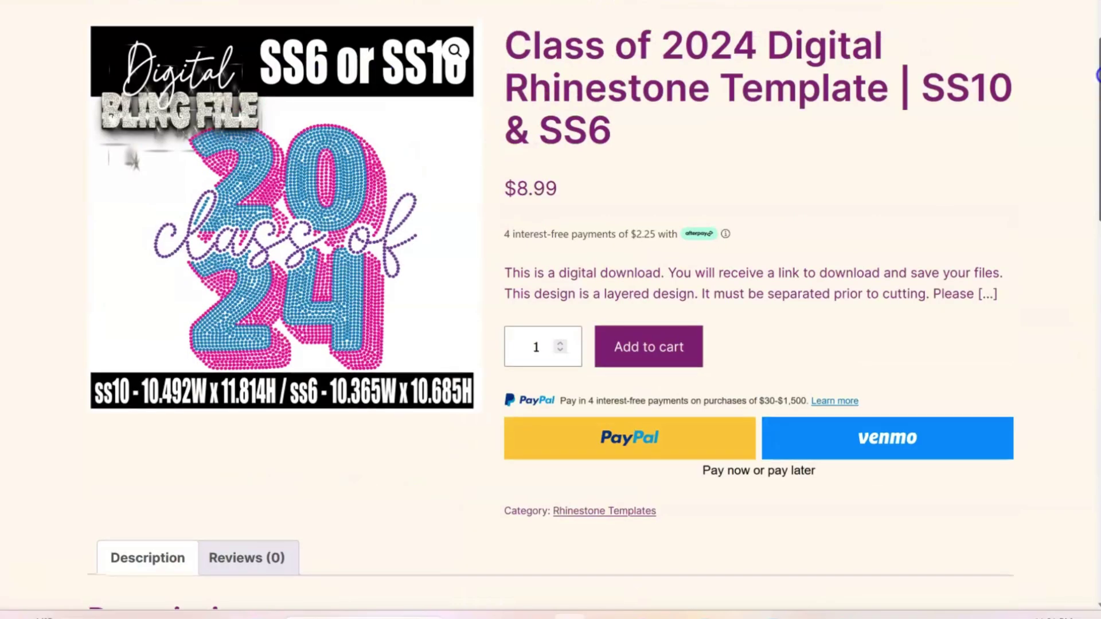
pyautogui.scroll(2, 551, 310)
pyautogui.scroll(-4, 551, 309)
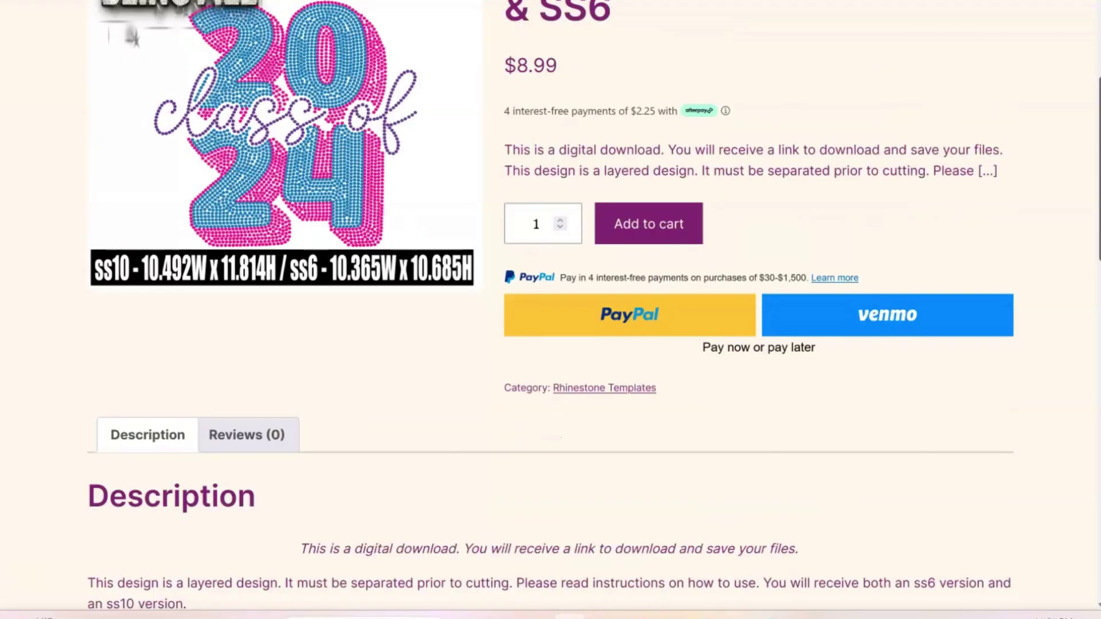
pyautogui.scroll(2, 550, 310)
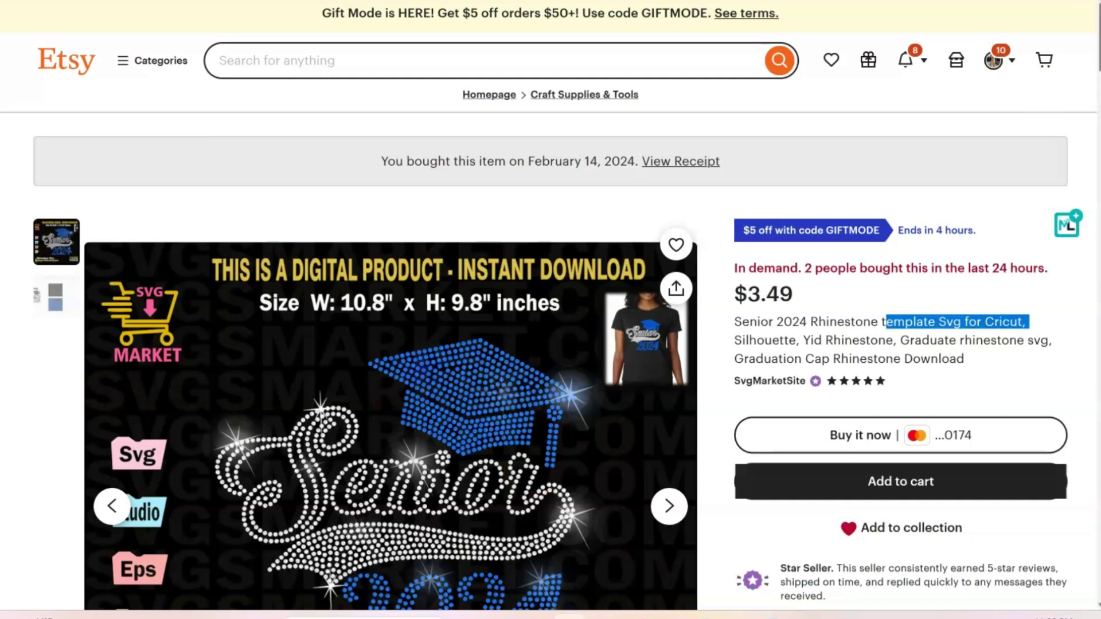
# - Extract the downloaded Senior2024 zip into the Downloads folder, skipping existing files, and open the extracted Senior2024 folder
pyautogui.scroll(-5, 1090, 23)
pyautogui.scroll(5, 1090, 23)
pyautogui.scroll(-3, 1090, 23)
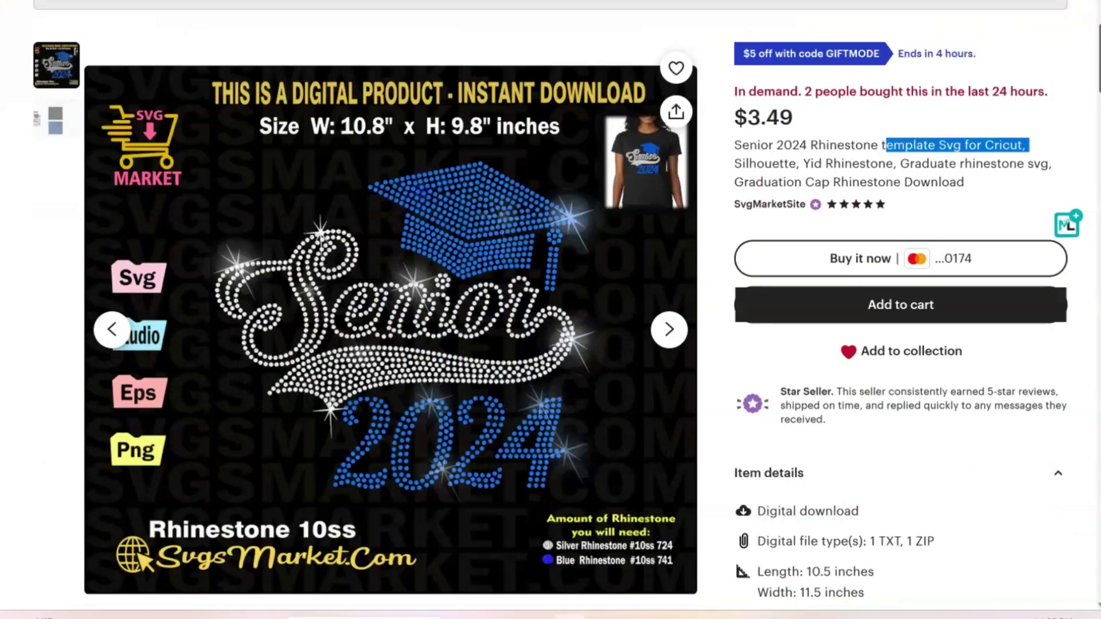
pyautogui.click(1084, 6)
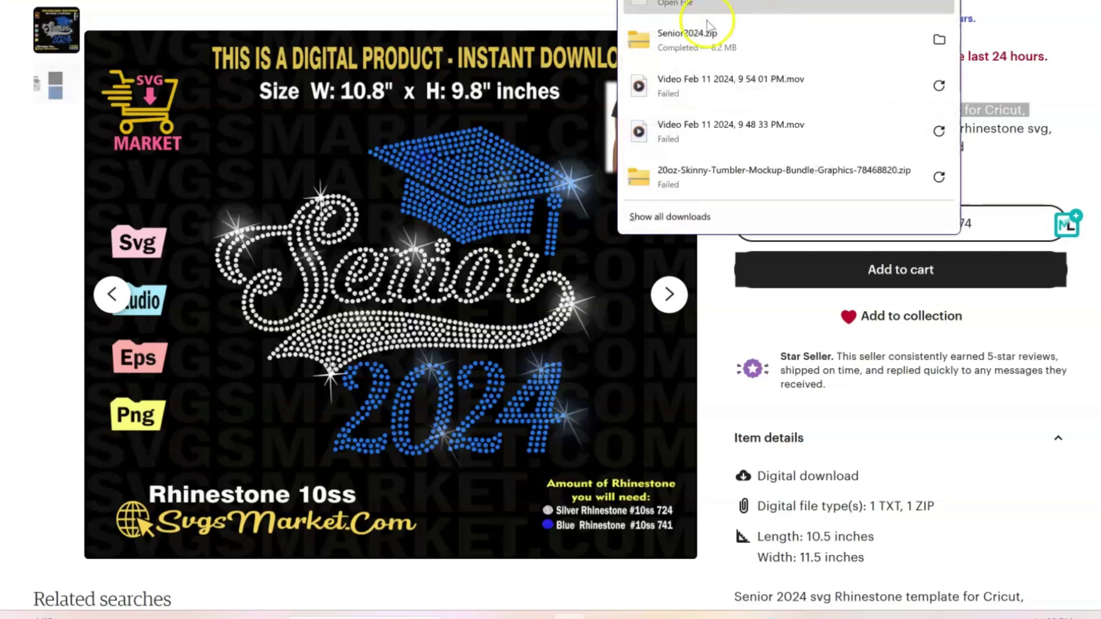
pyautogui.click(939, 39)
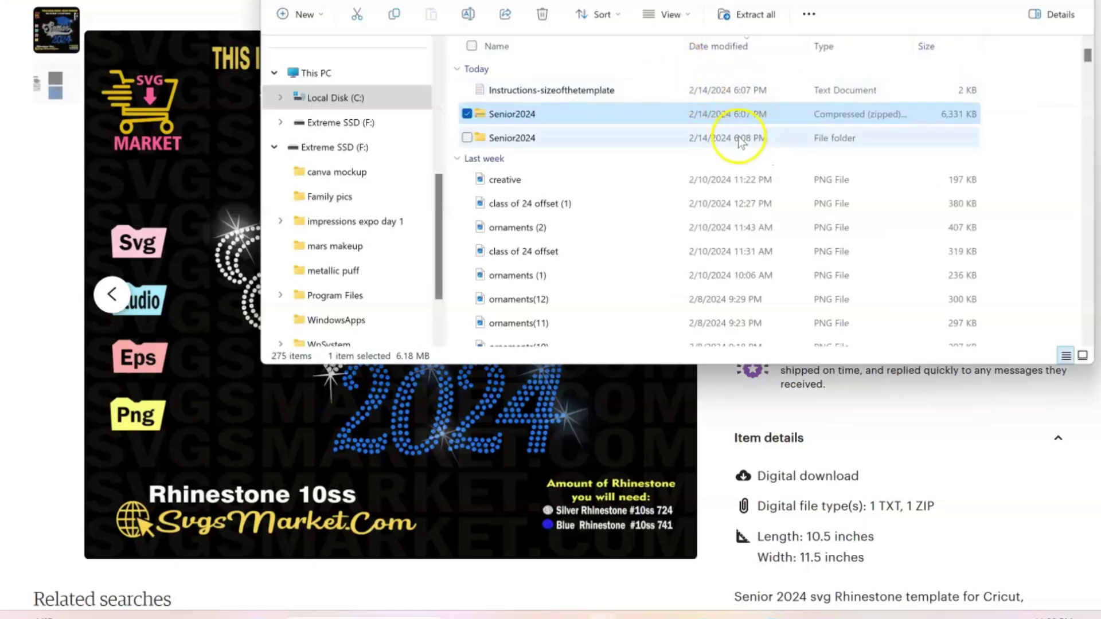
pyautogui.click(757, 16)
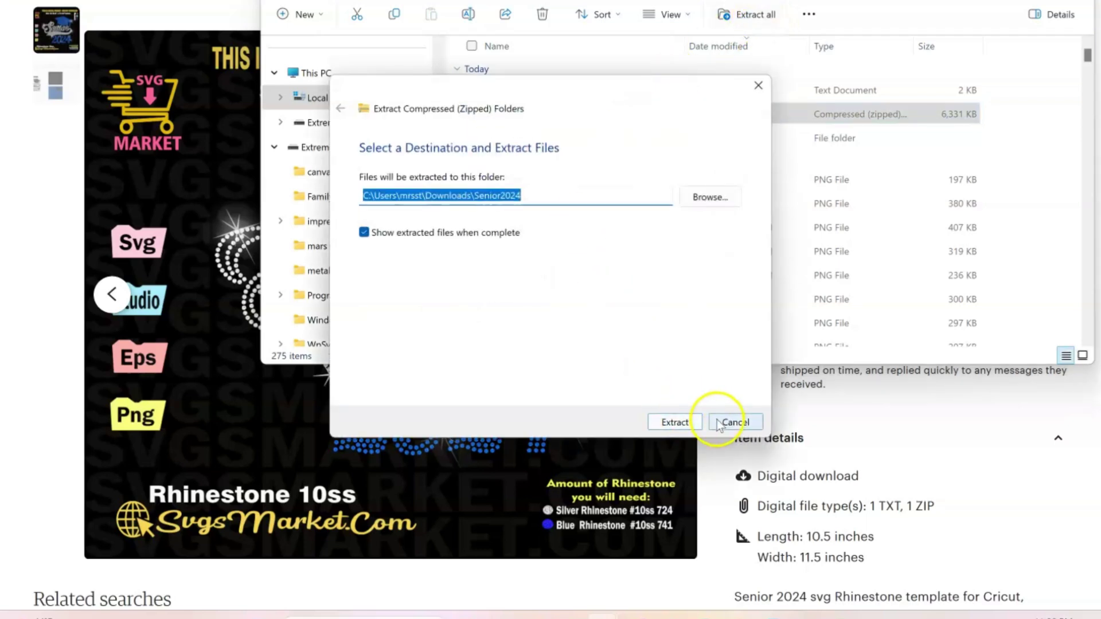
pyautogui.click(672, 423)
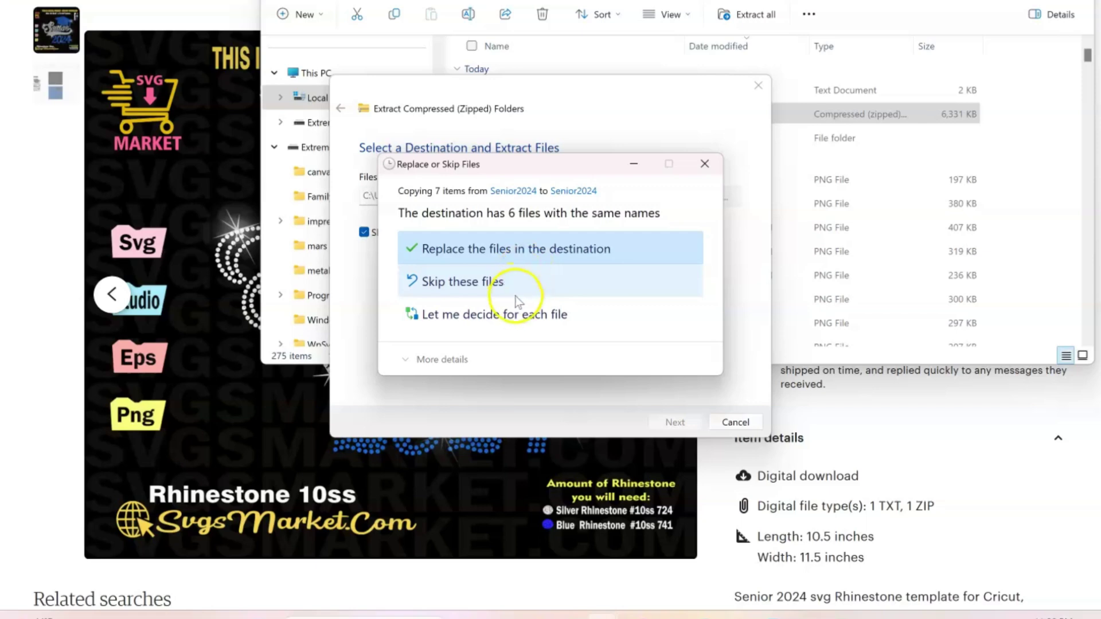
pyautogui.click(517, 297)
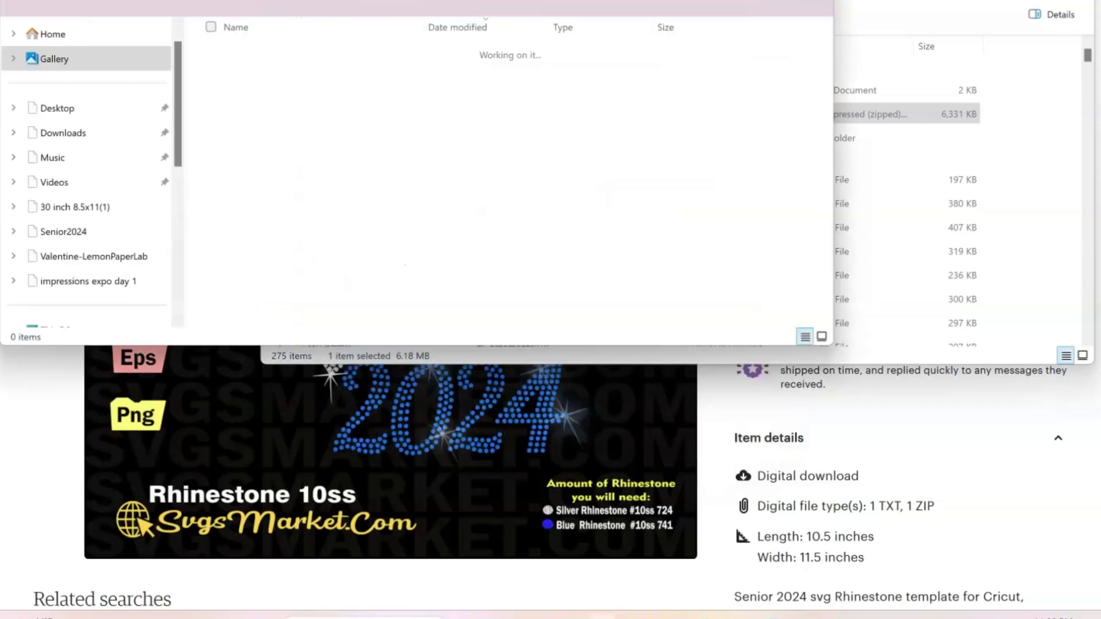
pyautogui.click(253, 75)
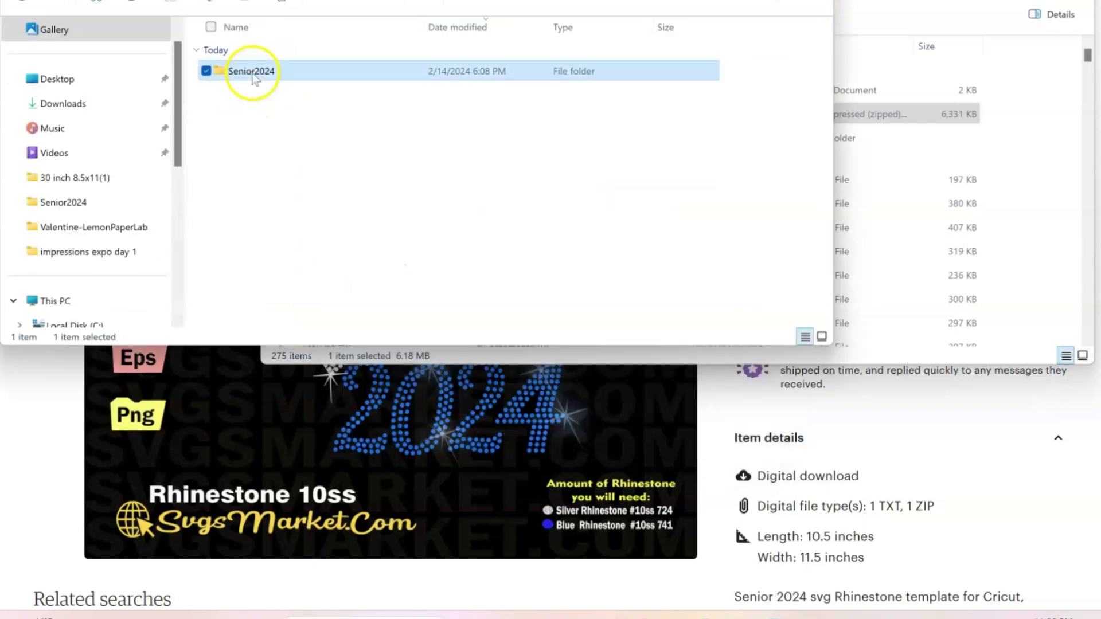
pyautogui.doubleClick(253, 75)
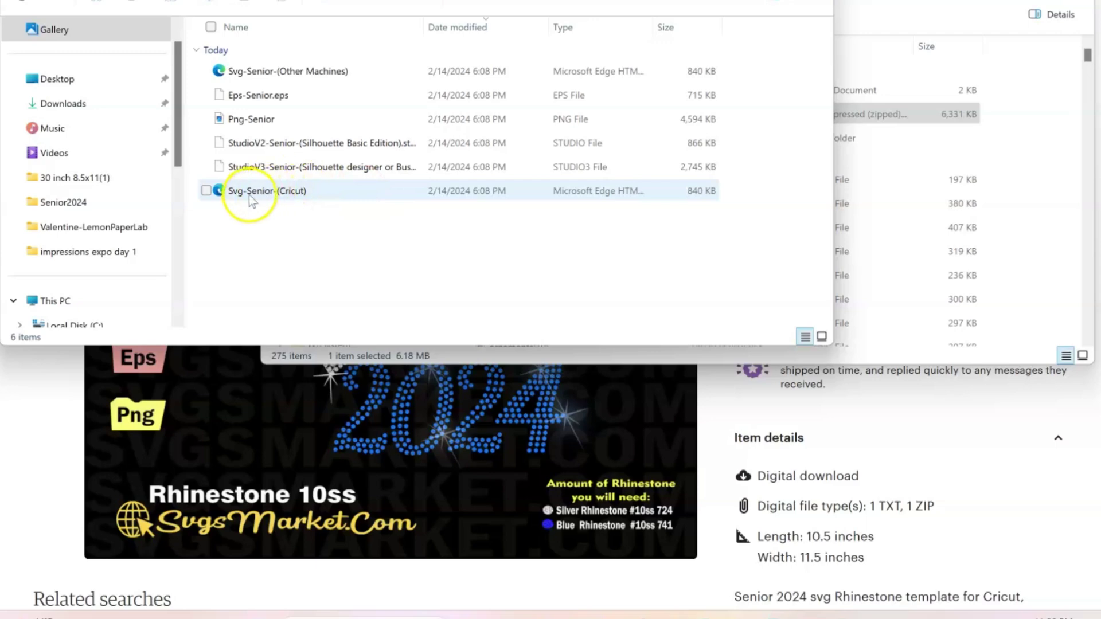
# - Close the file and browser windows, switch to Cricut Design Space and add the uploaded Senior 2024 template to the canvas
pyautogui.hotkey('alt', 'F4')
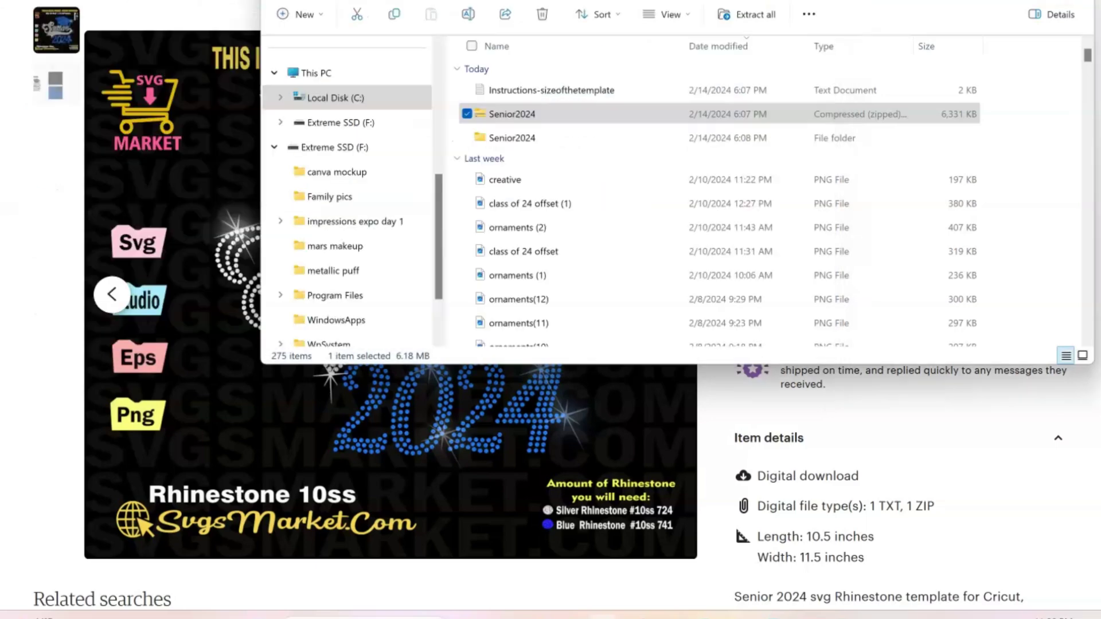
pyautogui.hotkey('alt', 'F4')
pyautogui.hotkey('alt', 'F4')
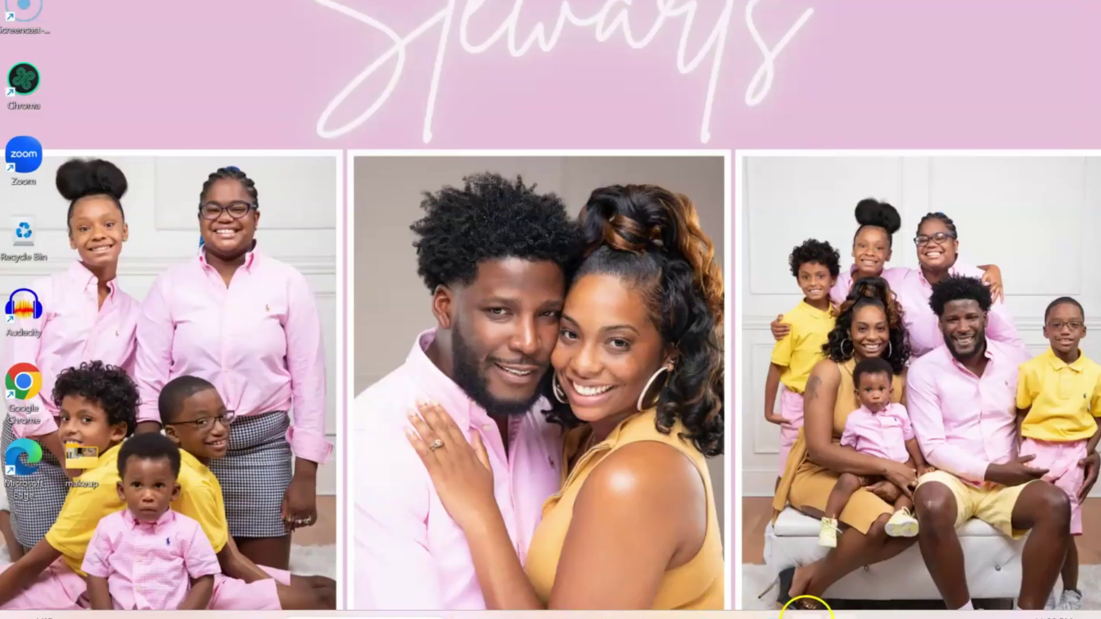
pyautogui.click(804, 608)
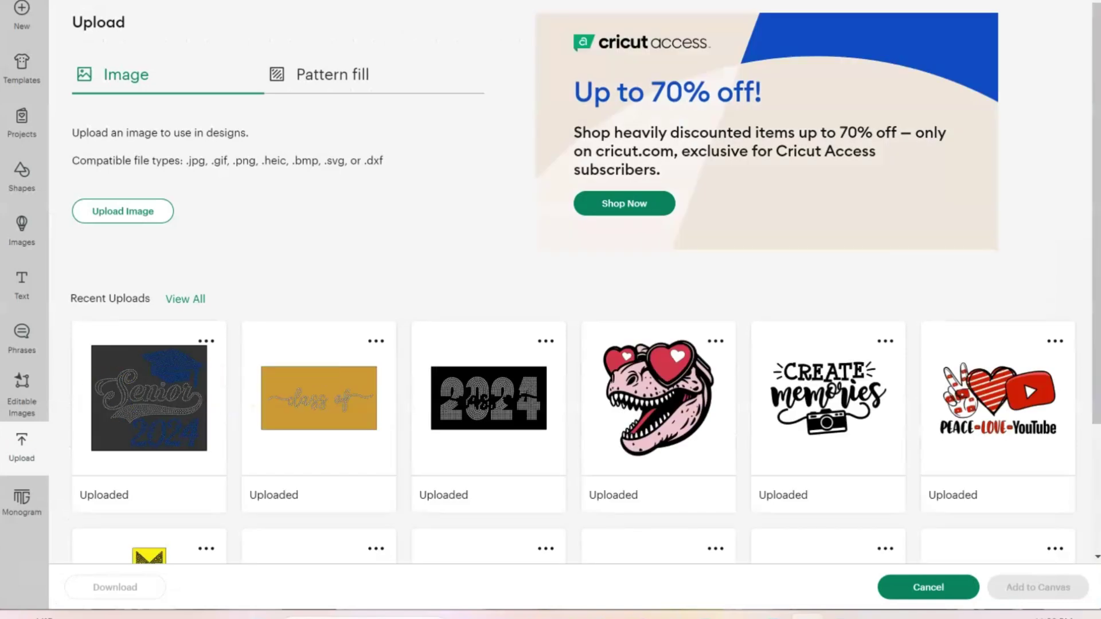
pyautogui.click(126, 422)
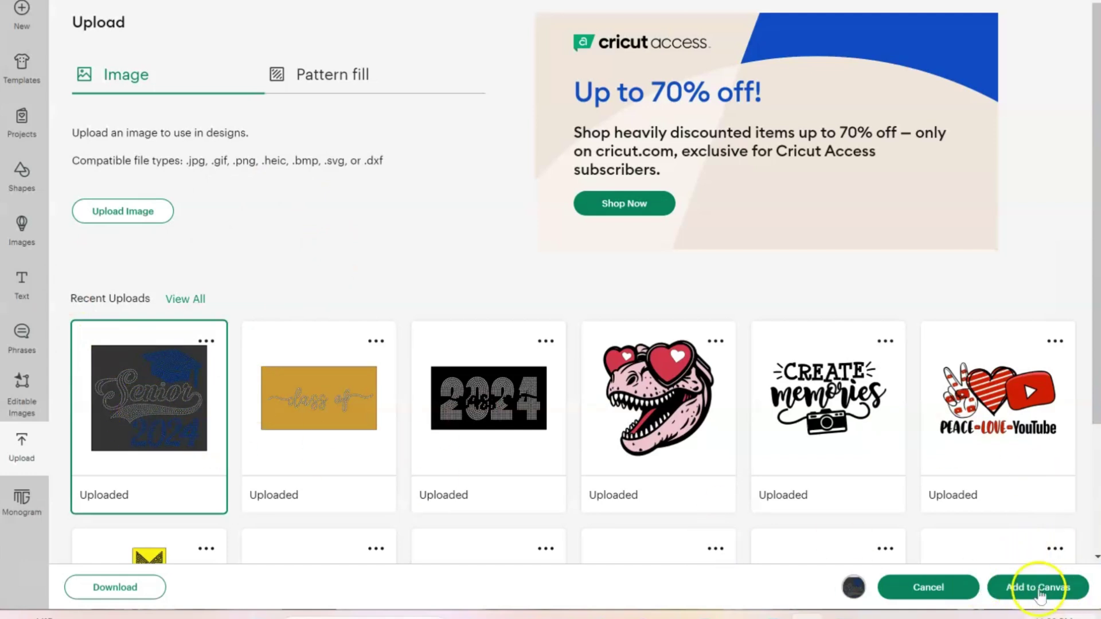
pyautogui.click(1035, 600)
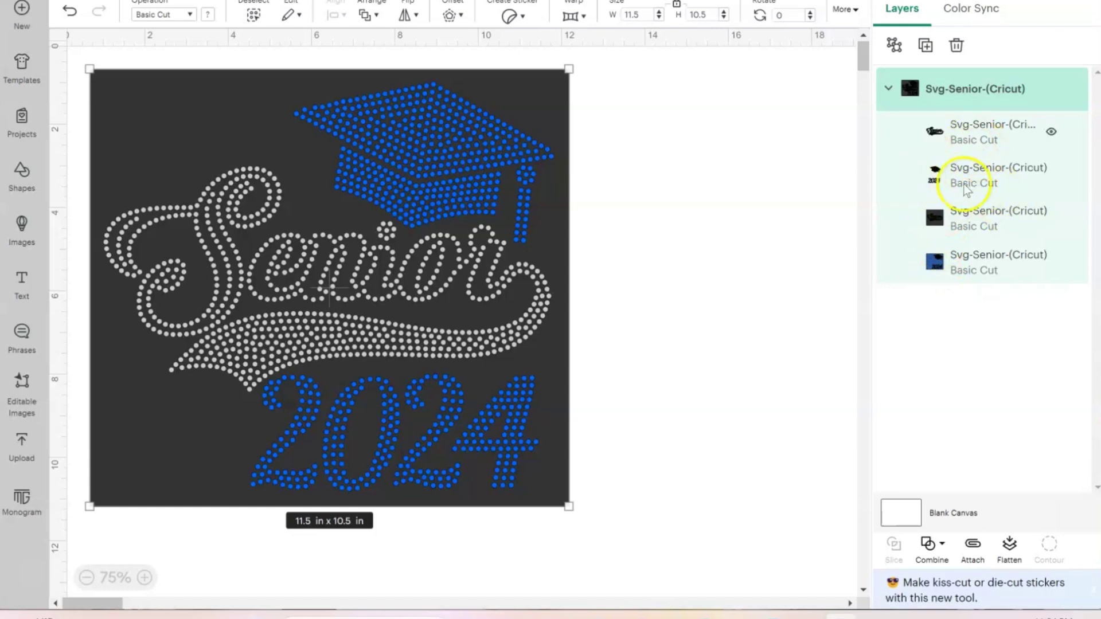
# - Hide the two rhinestone dot layers, the Senior lettering stones and the cap with 2024 stones
pyautogui.click(1051, 131)
pyautogui.click(1051, 174)
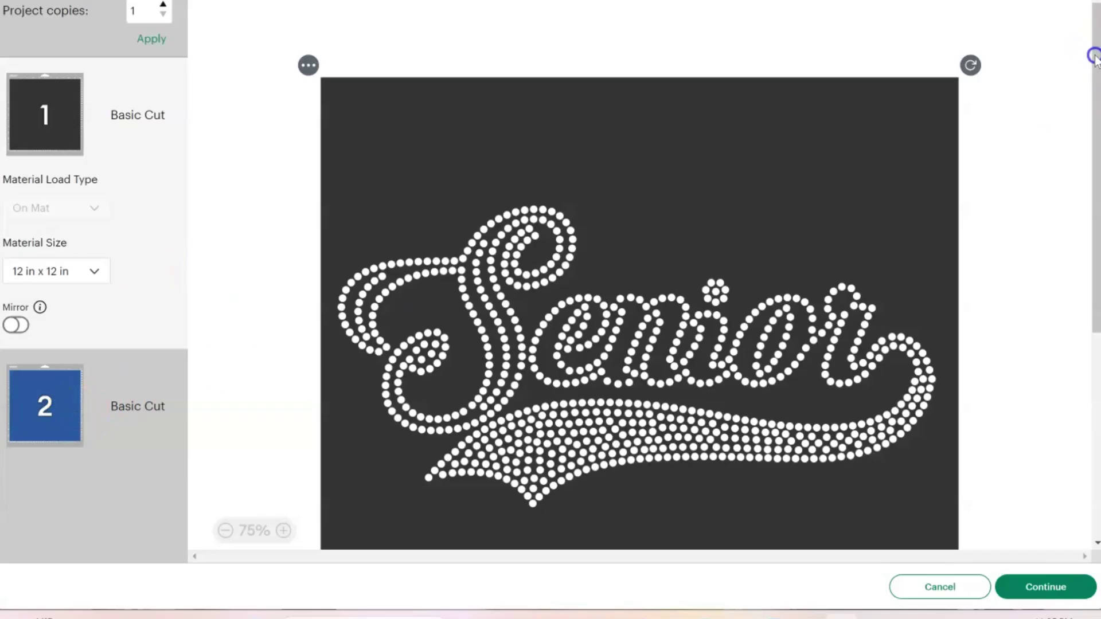
# - Inspect how the Senior template and the cap with 2024 template are laid out on the two cutting mats
pyautogui.moveTo(1095, 50); pyautogui.dragTo(1096, 169)
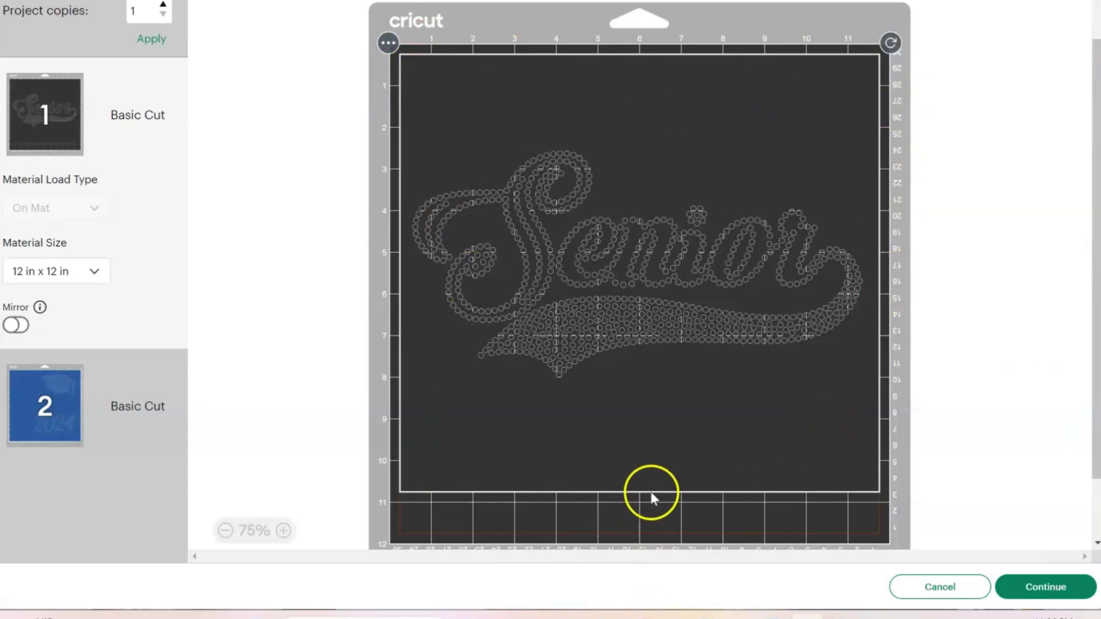
pyautogui.click(47, 430)
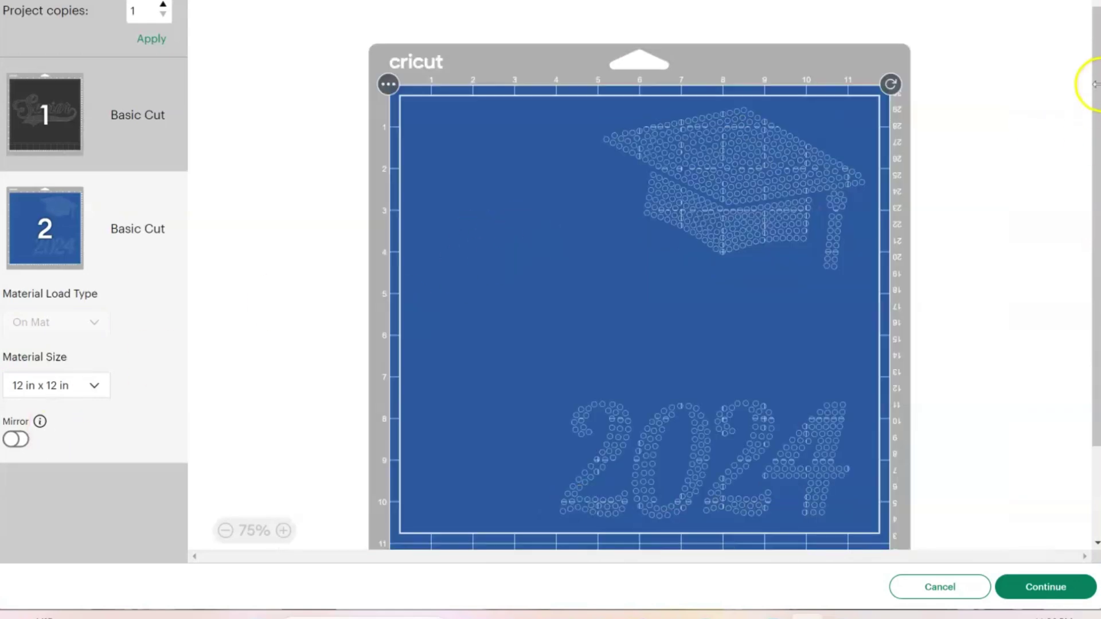
pyautogui.moveTo(1096, 85)
pyautogui.mouseDown()
pyautogui.moveTo(1097, 202)
pyautogui.moveTo(1079, 82)
pyautogui.mouseUp()
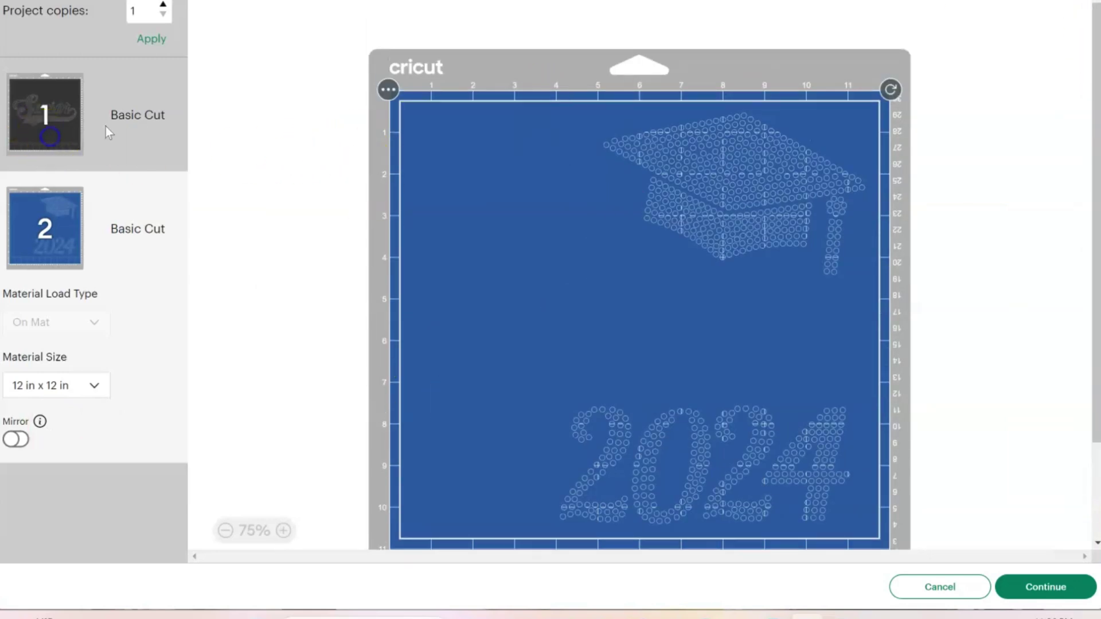
pyautogui.click(188, 125)
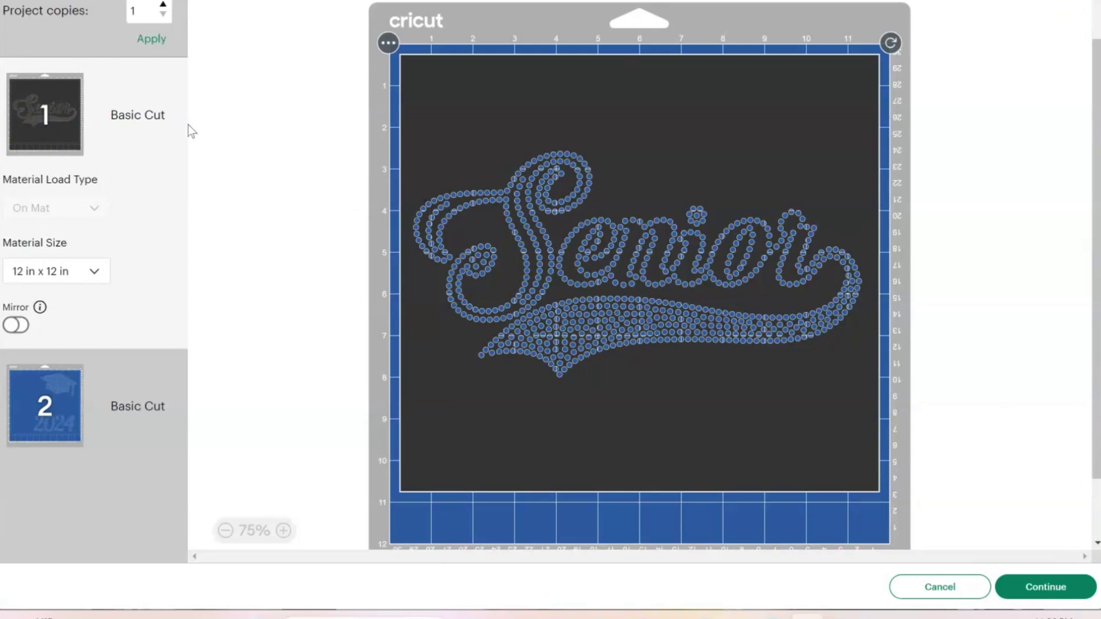